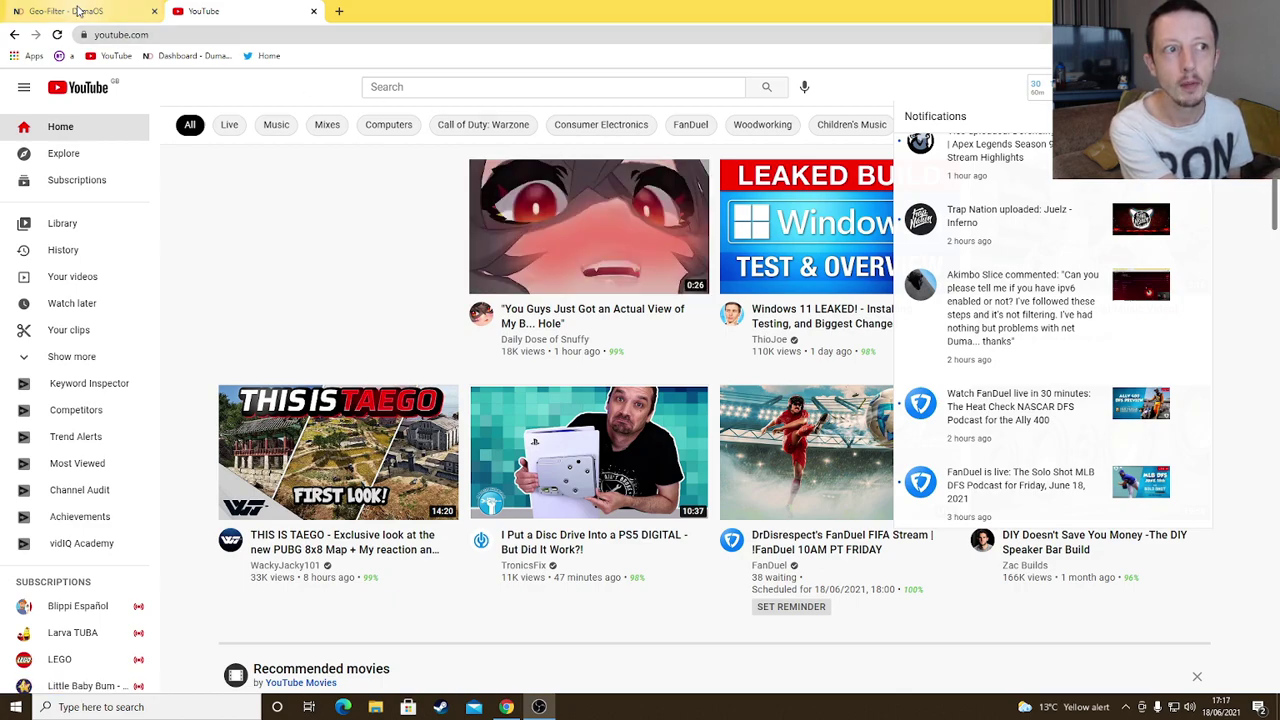
Switch to the Geo-Filter tab showing the PlayStation at 261 miles with Ping Assist 30
click(65, 11)
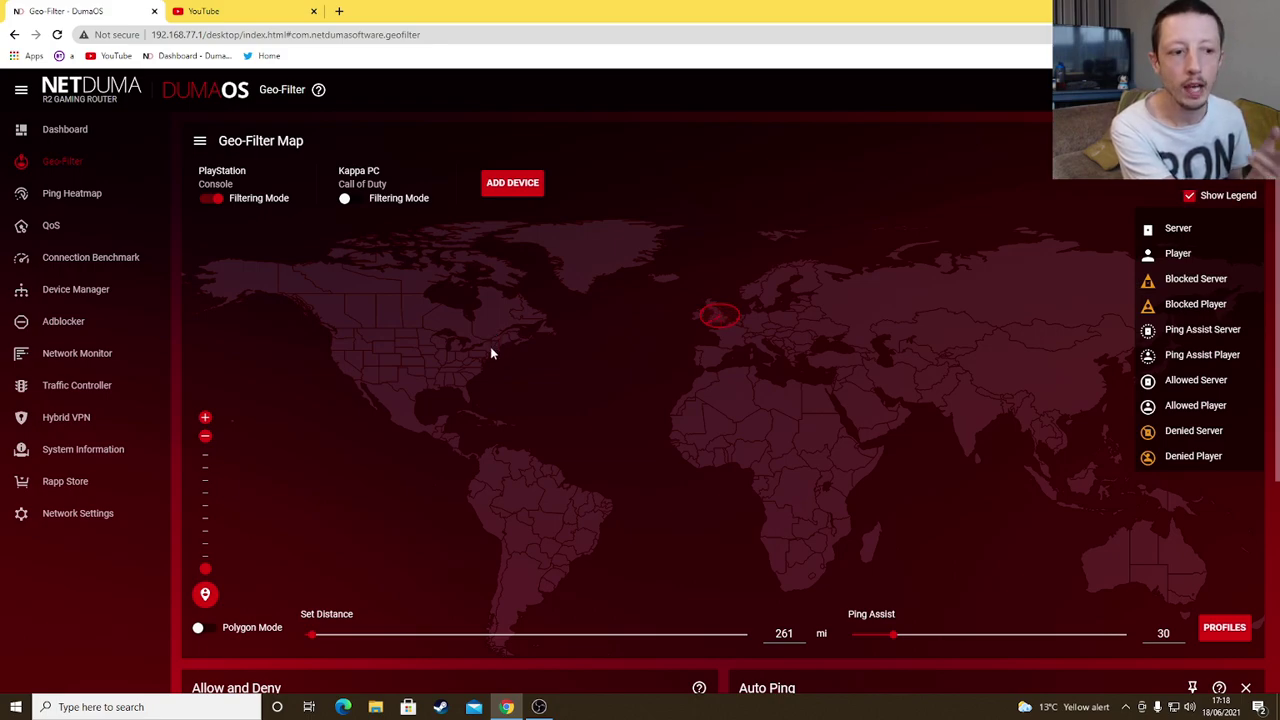
Place the home pin in the ocean west of the UK and lower Set Distance to 69 miles
click(205, 594)
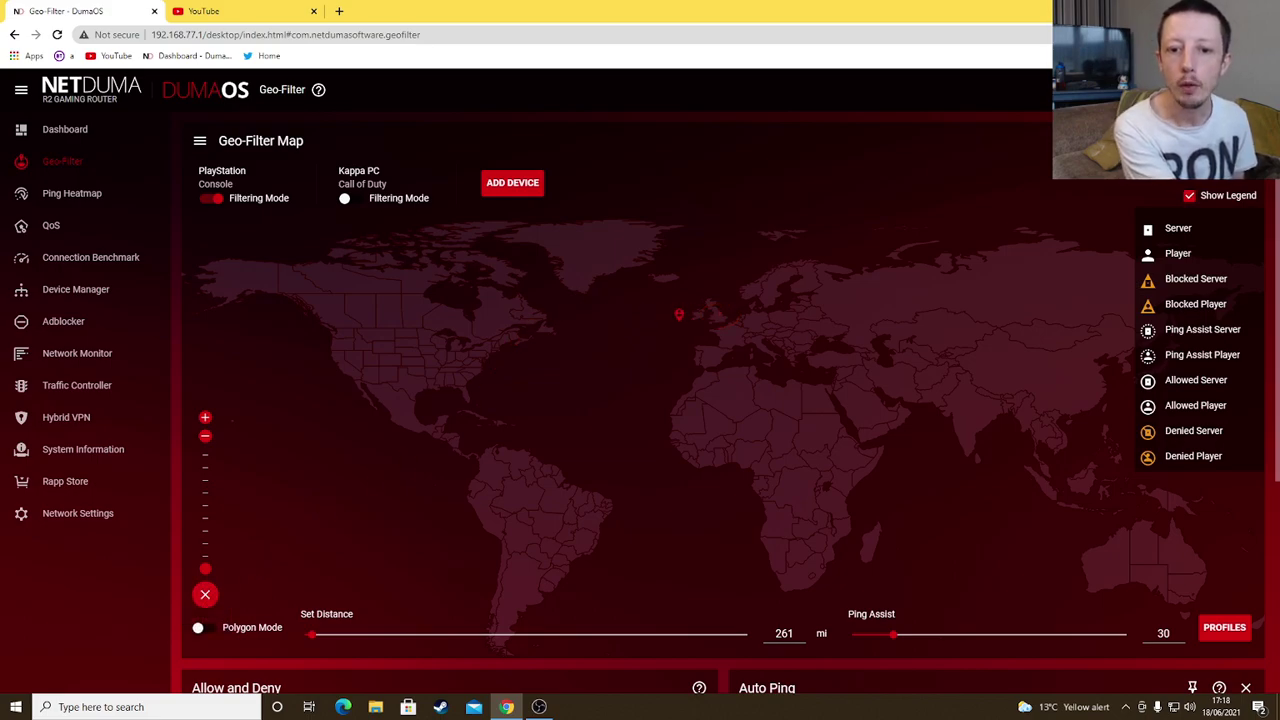
click(679, 316)
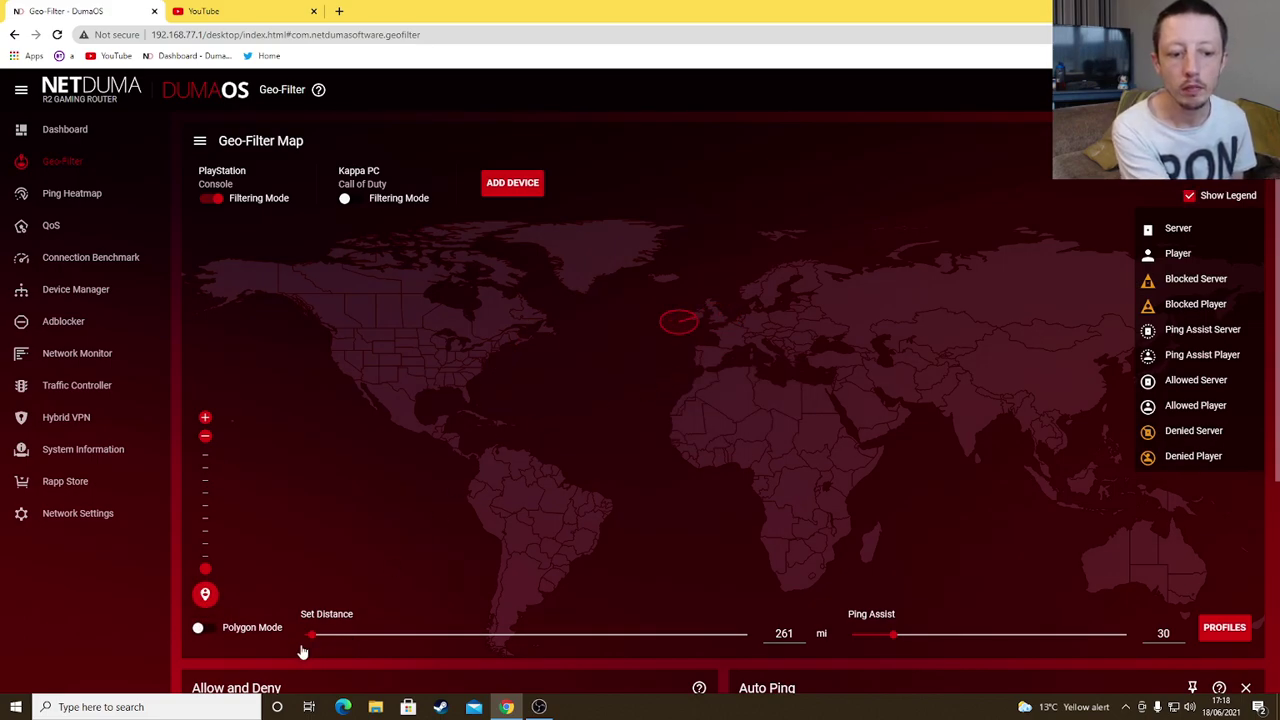
drag(311, 634, 304, 634)
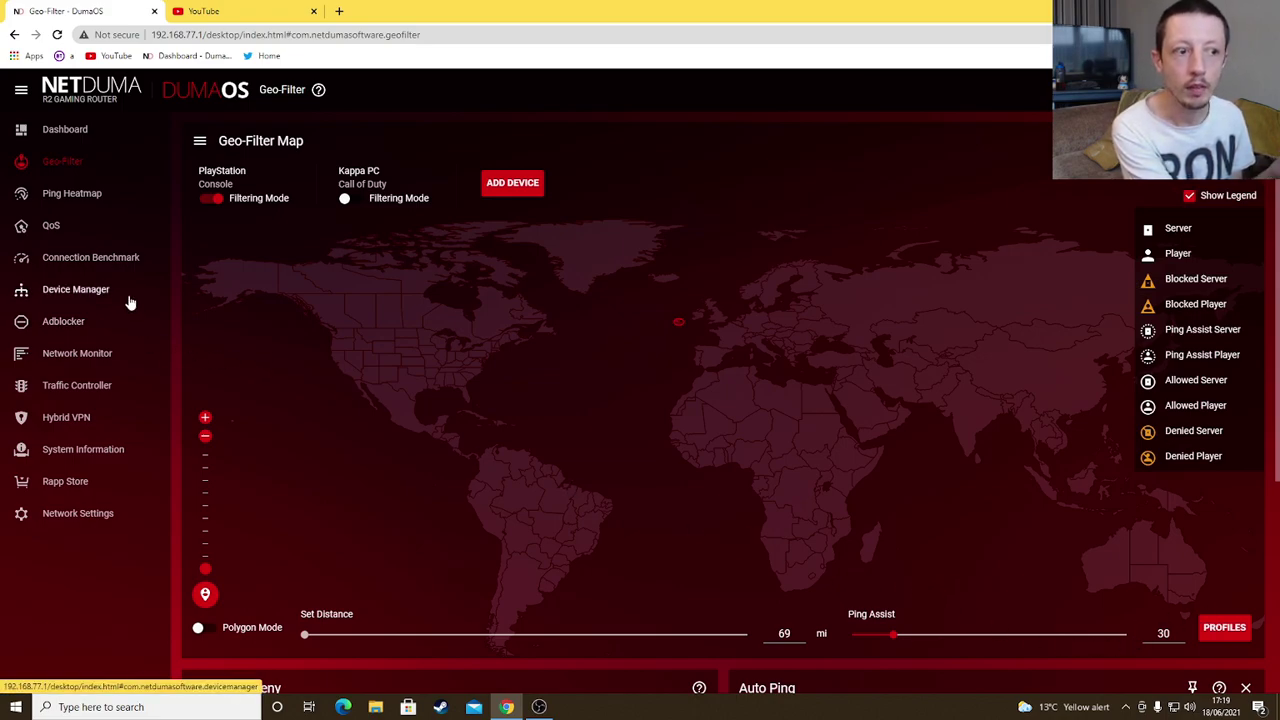
Run the Ping Heatmap against Call of Duty: Warzone servers as the ping target
click(85, 196)
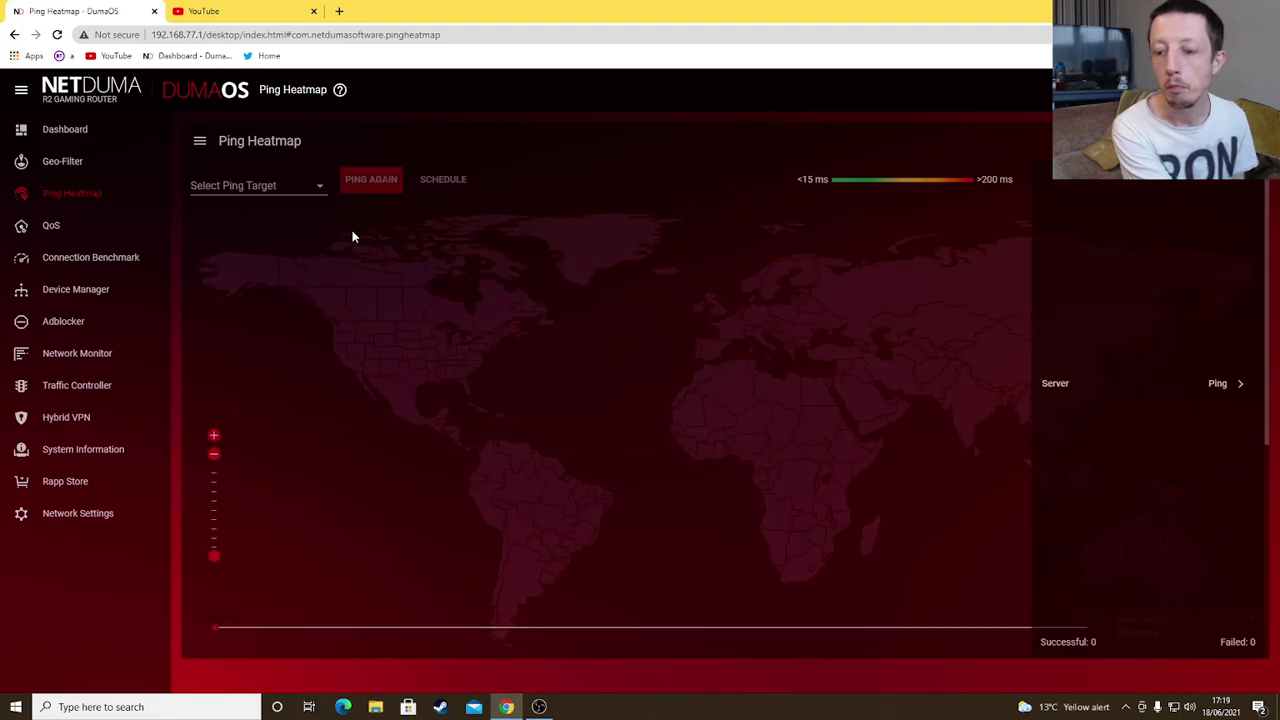
click(306, 195)
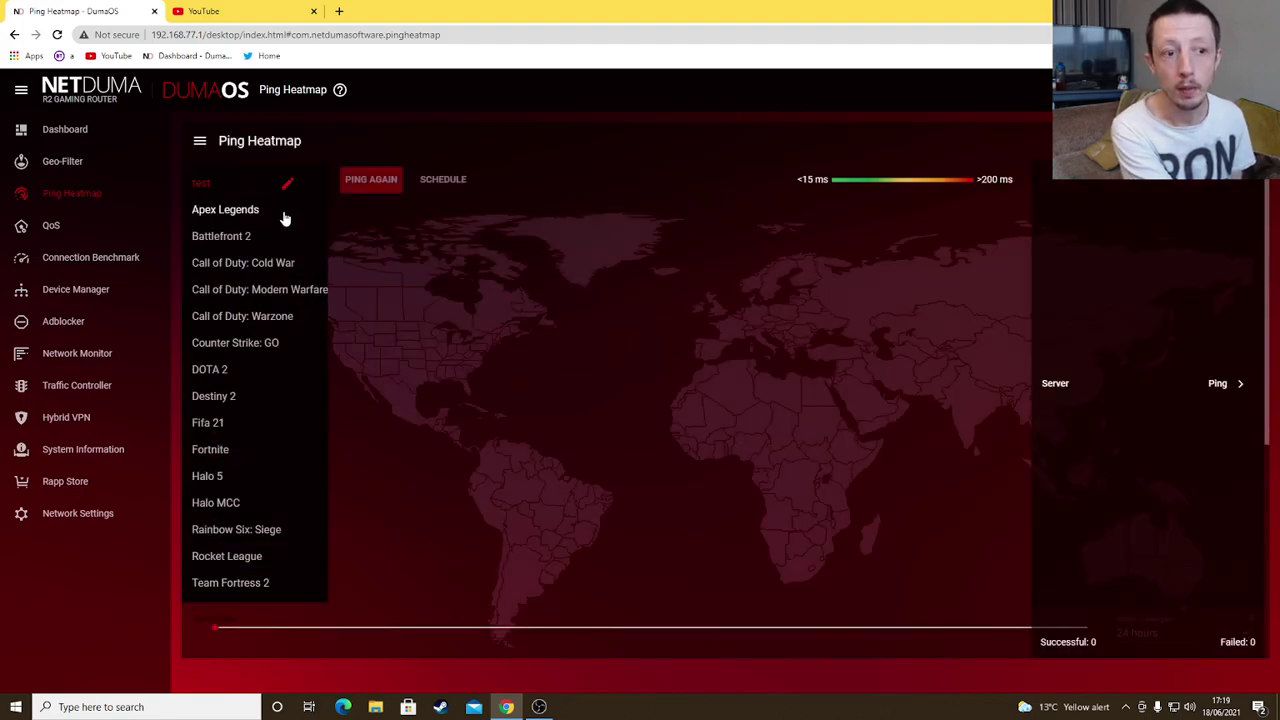
click(265, 316)
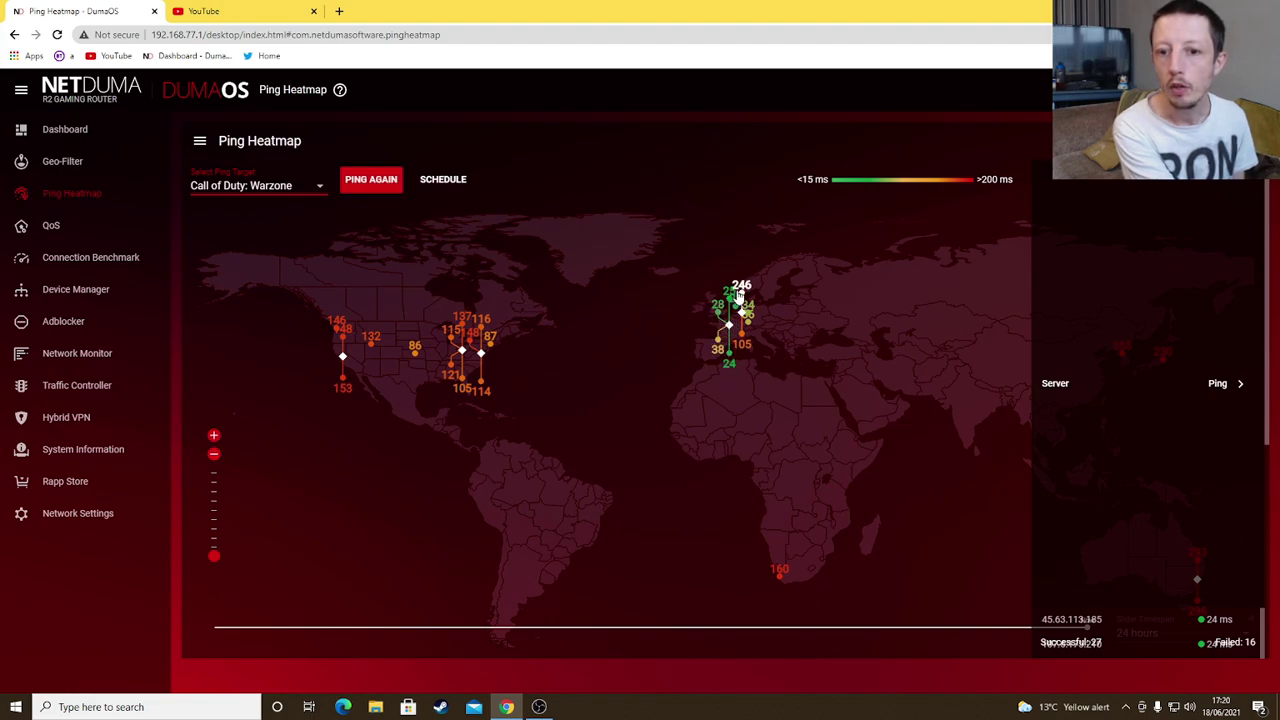
mouse_move(738, 292)
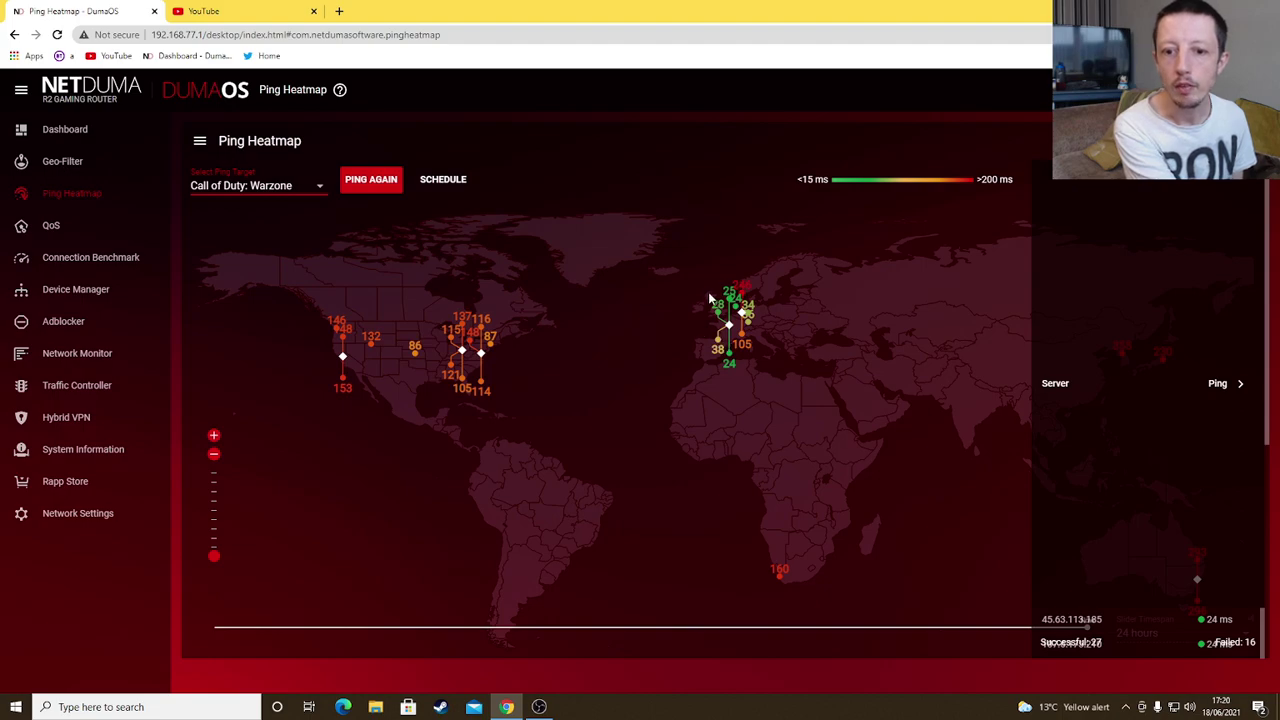
scroll(705, 325, up, 1)
mouse_move(692, 320)
mouse_down()
mouse_move(712, 449)
mouse_move(632, 346)
mouse_up()
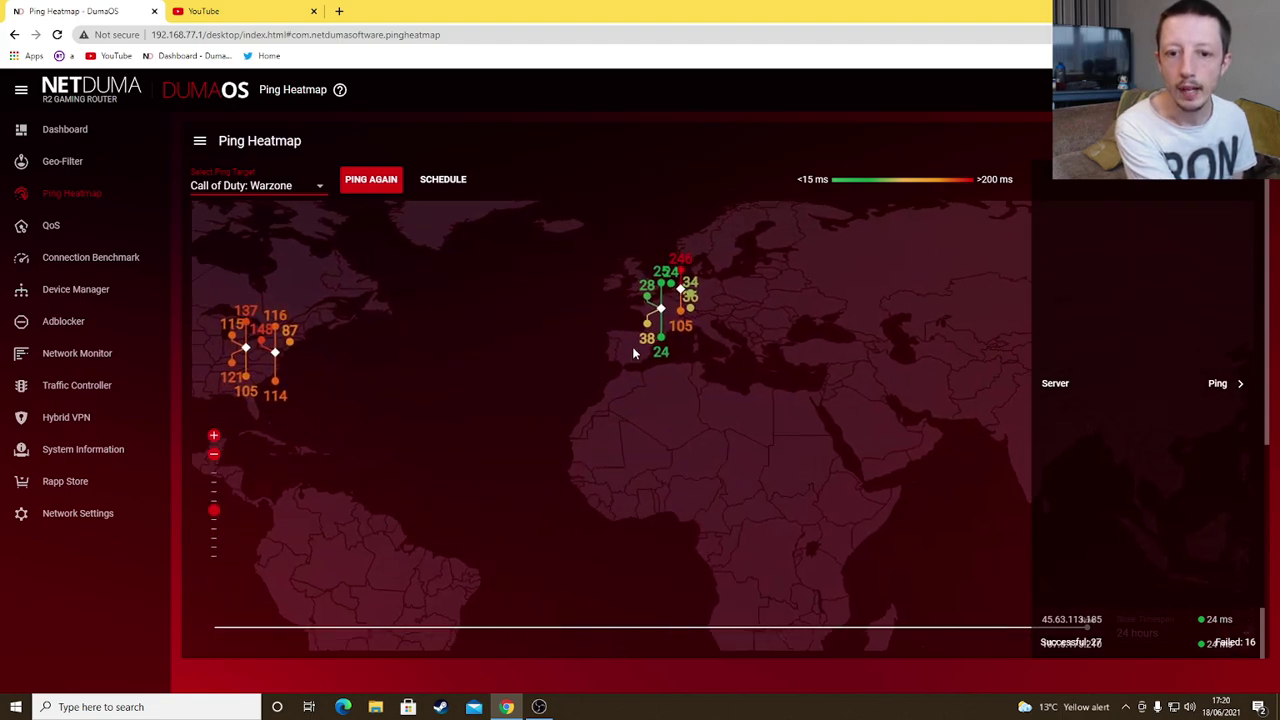
scroll(632, 346, up, 2)
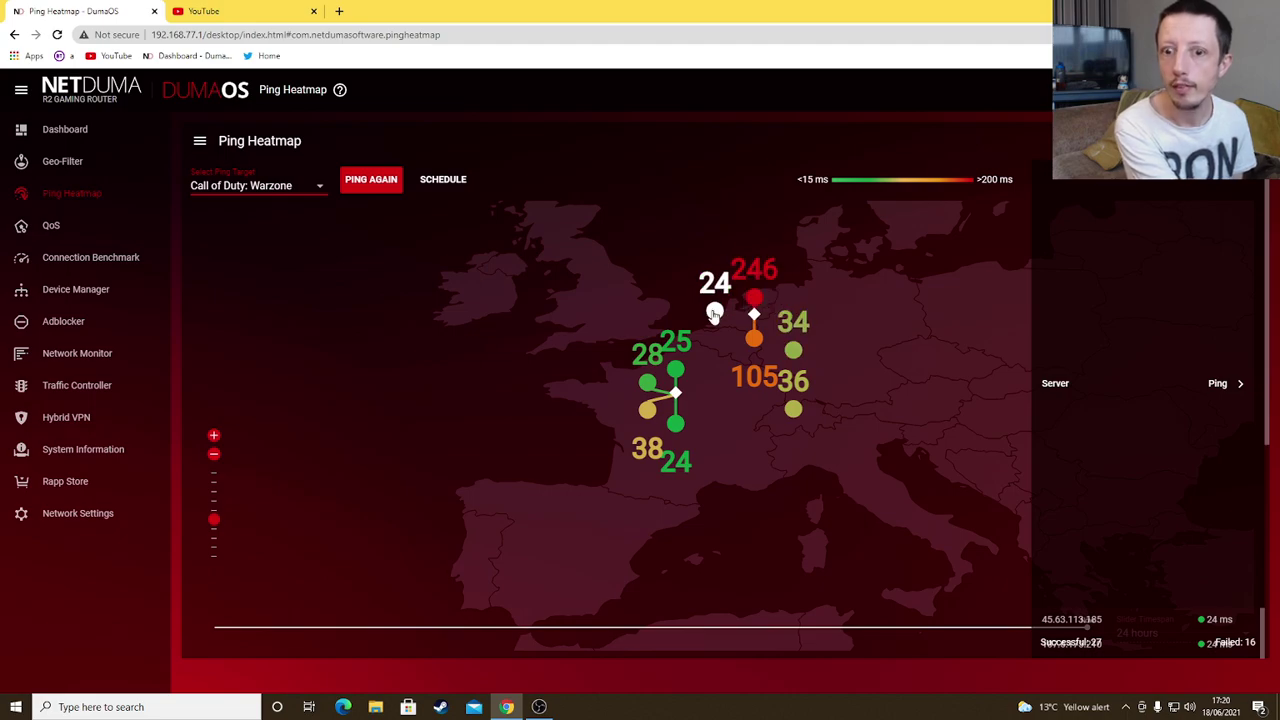
scroll(710, 310, down, 3)
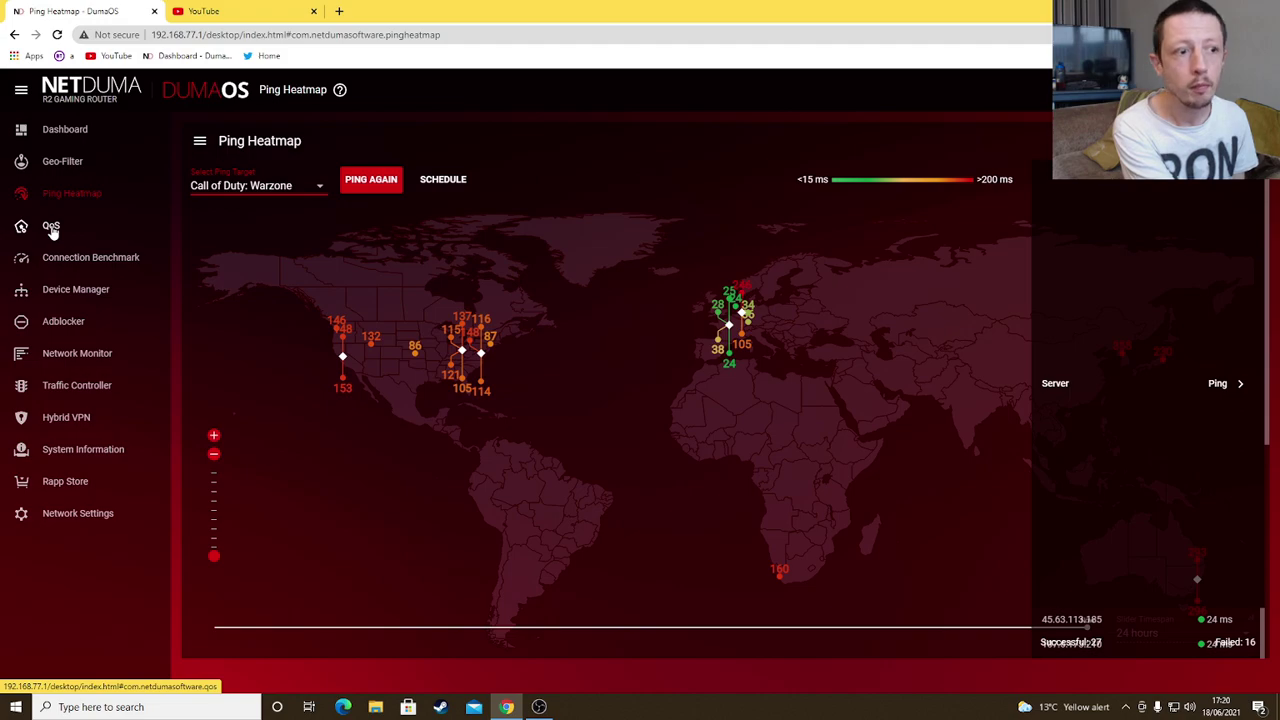
Return to the Geo-Filter map, still filtering the PlayStation at 69 miles with Ping Assist 30
click(52, 162)
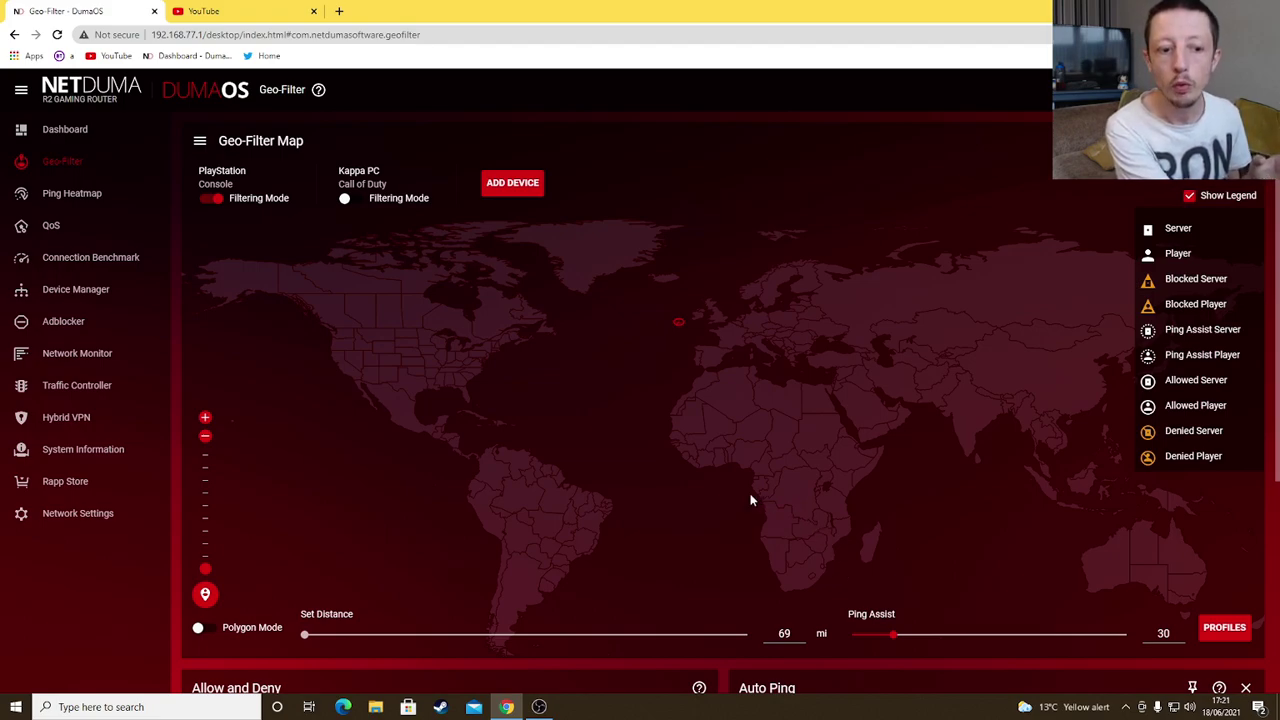
double_click(1161, 633)
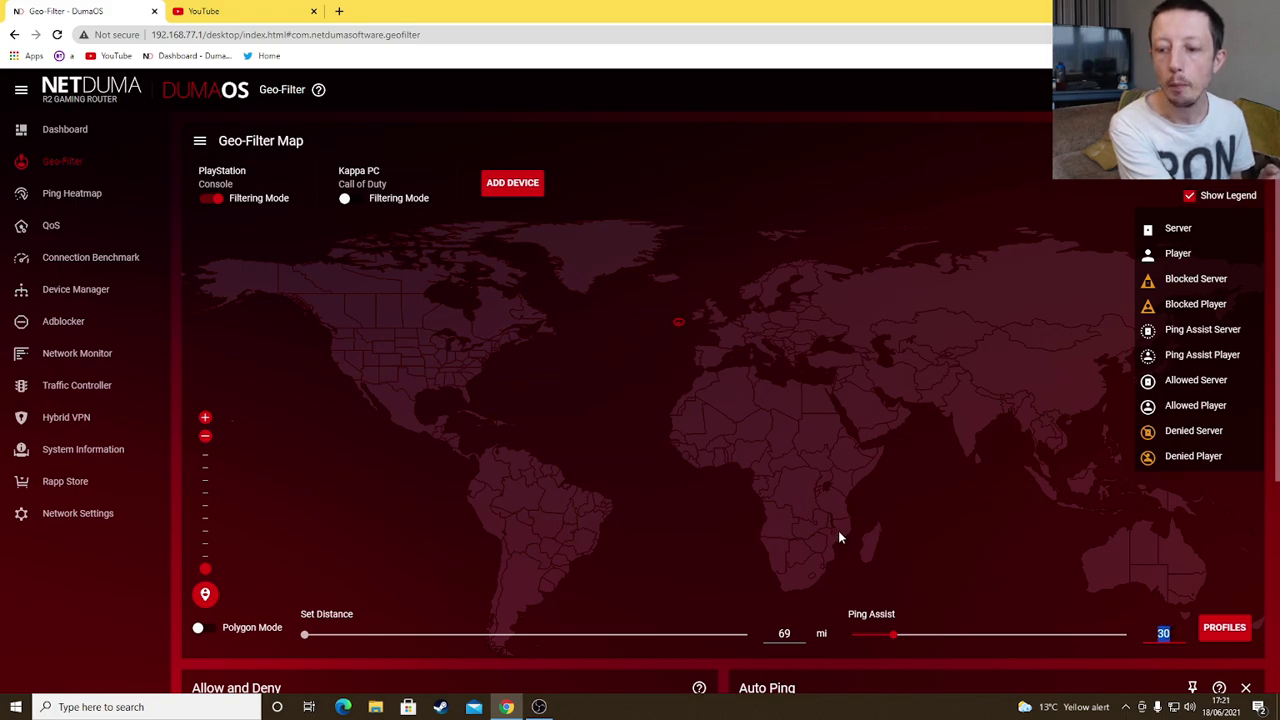